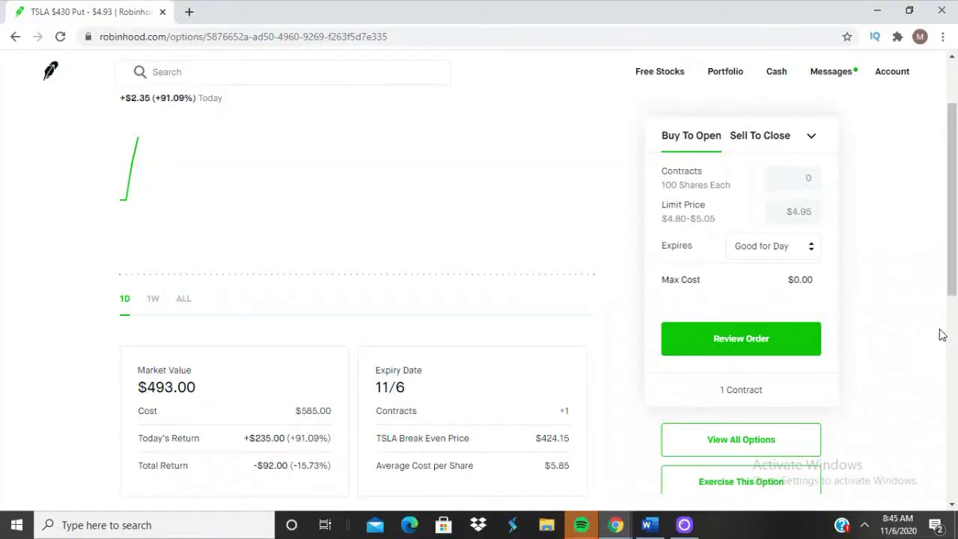
{"action": "scroll", "coordinate": [941, 335], "scroll_direction": "down", "scroll_amount": 2}
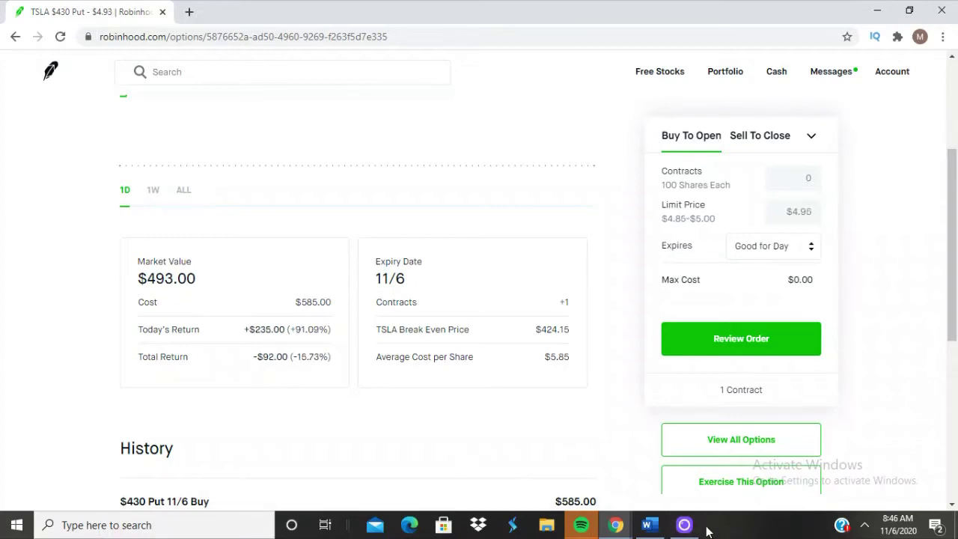
{"action": "left_click", "coordinate": [684, 525]}
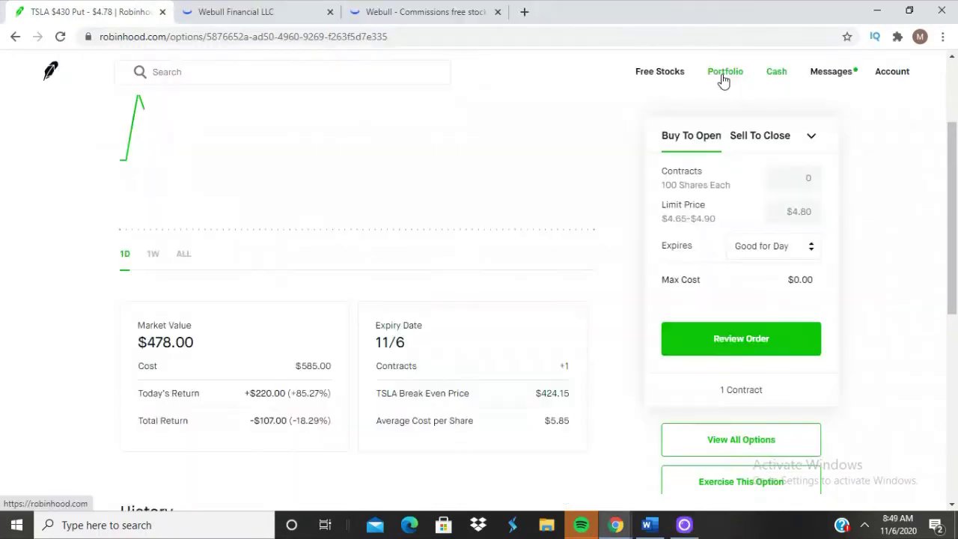
- Open the TSLA $292 Put expiring 11/20 from the portfolio and bring its market value and return details into view
{"action": "left_click", "coordinate": [723, 75]}
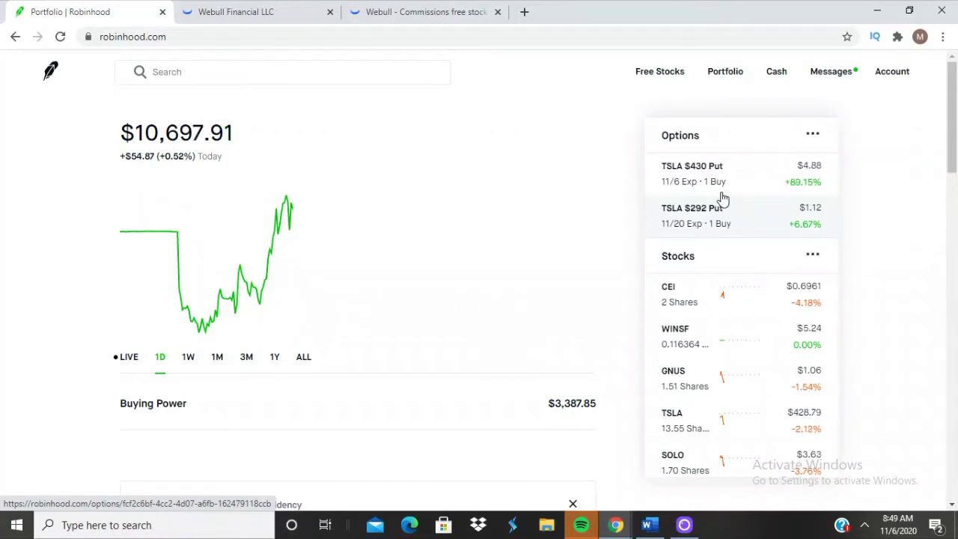
{"action": "left_click", "coordinate": [730, 219]}
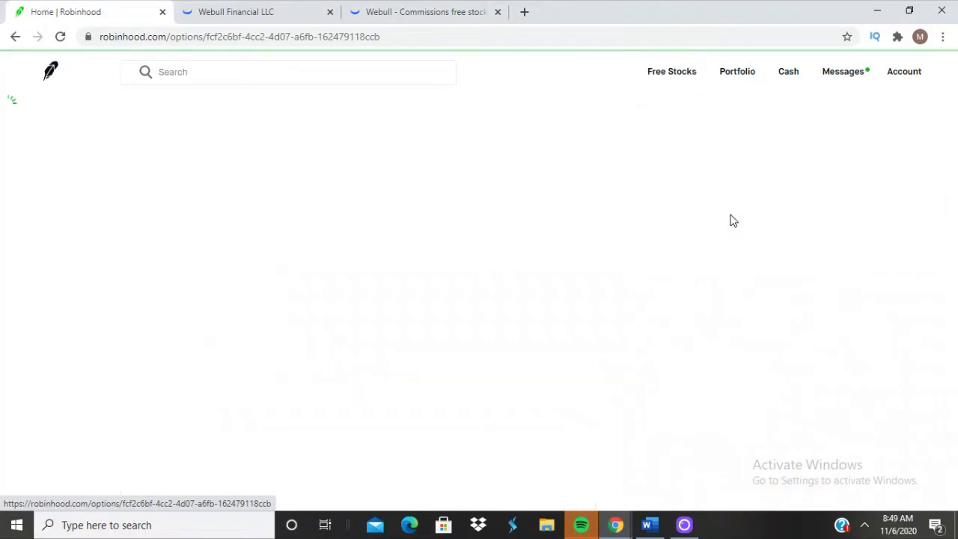
{"action": "scroll", "coordinate": [732, 220], "scroll_direction": "down", "scroll_amount": 2}
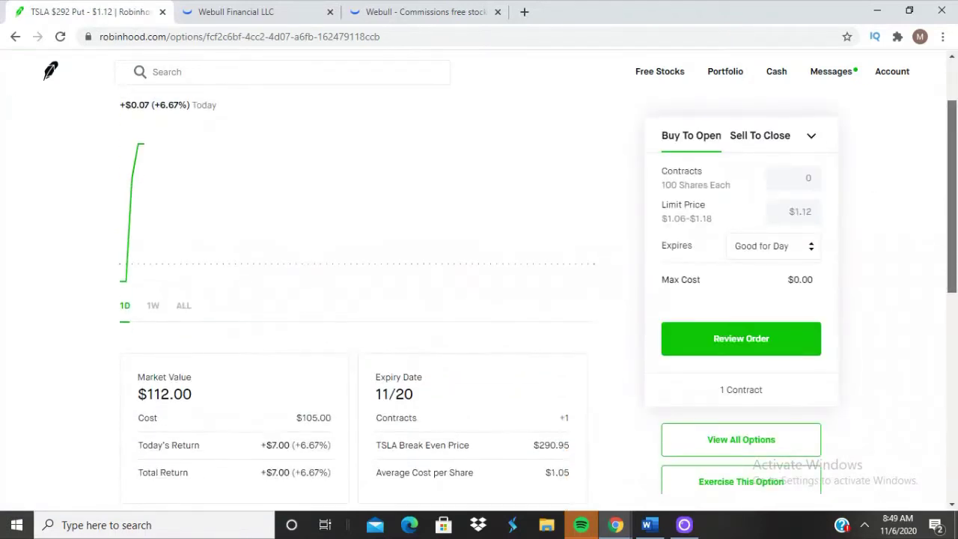
{"action": "scroll", "coordinate": [538, 303], "scroll_direction": "down", "scroll_amount": 2}
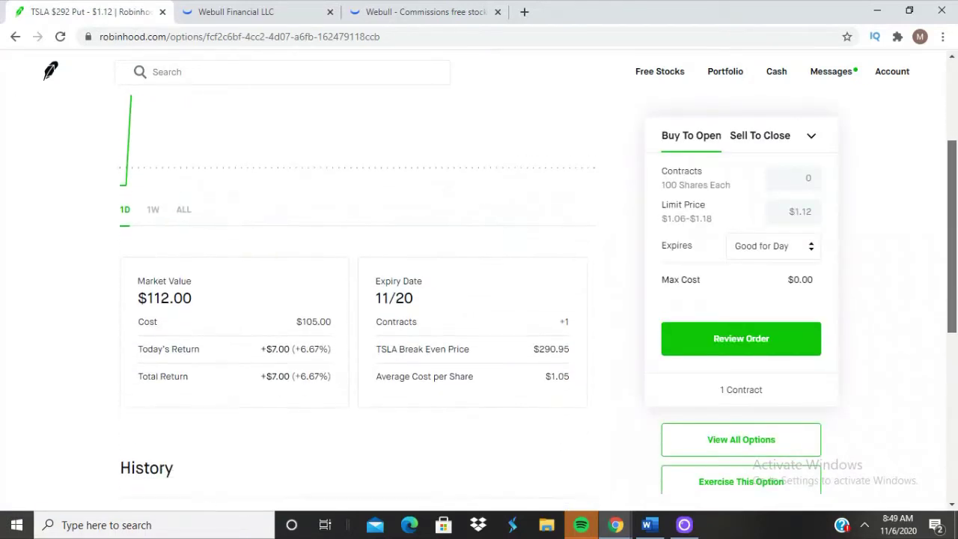
{"action": "left_click", "coordinate": [808, 175]}
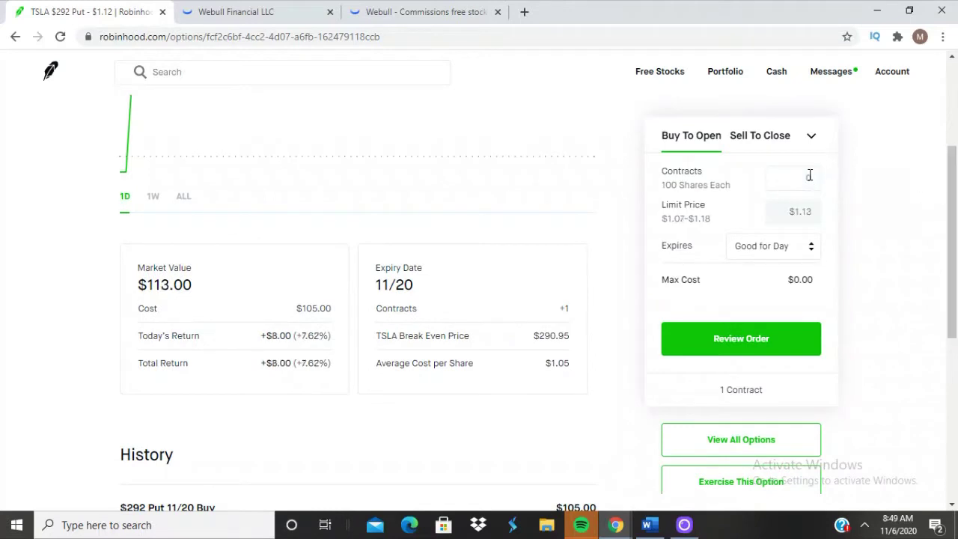
{"action": "left_click", "coordinate": [809, 175]}
{"action": "type", "text": "1"}
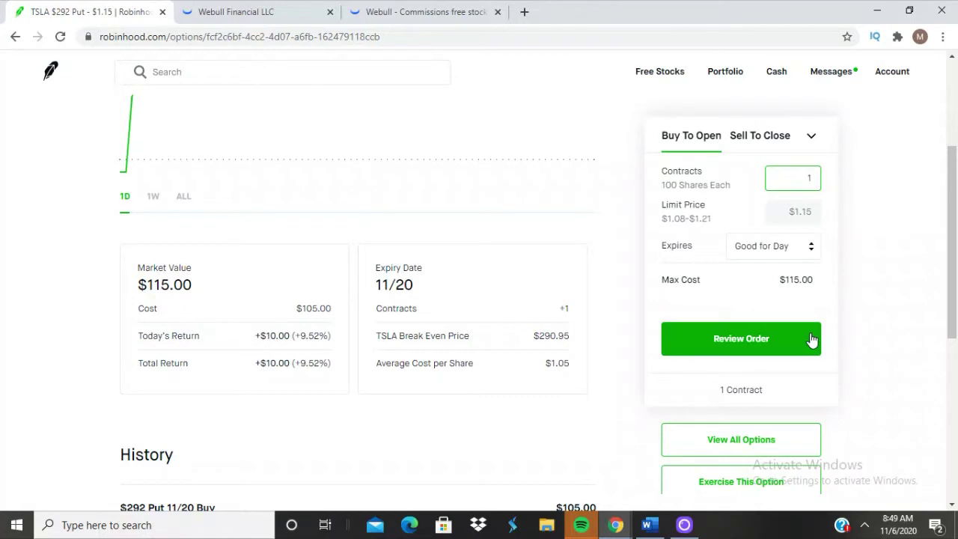
{"action": "key", "text": "BackSpace"}
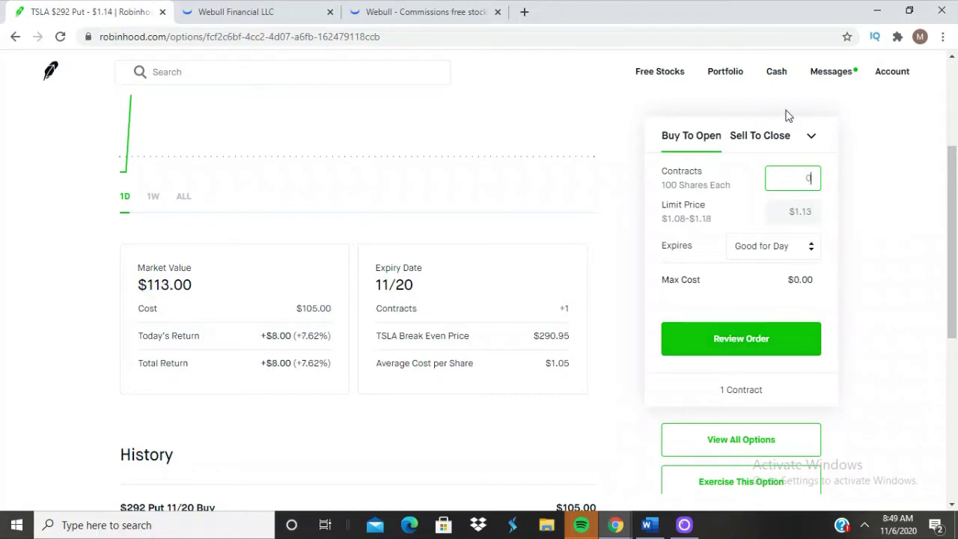
- Set up a Sell To Close order for 1 contract of the TSLA $292 Put
{"action": "left_click", "coordinate": [801, 136]}
{"action": "left_click", "coordinate": [775, 144]}
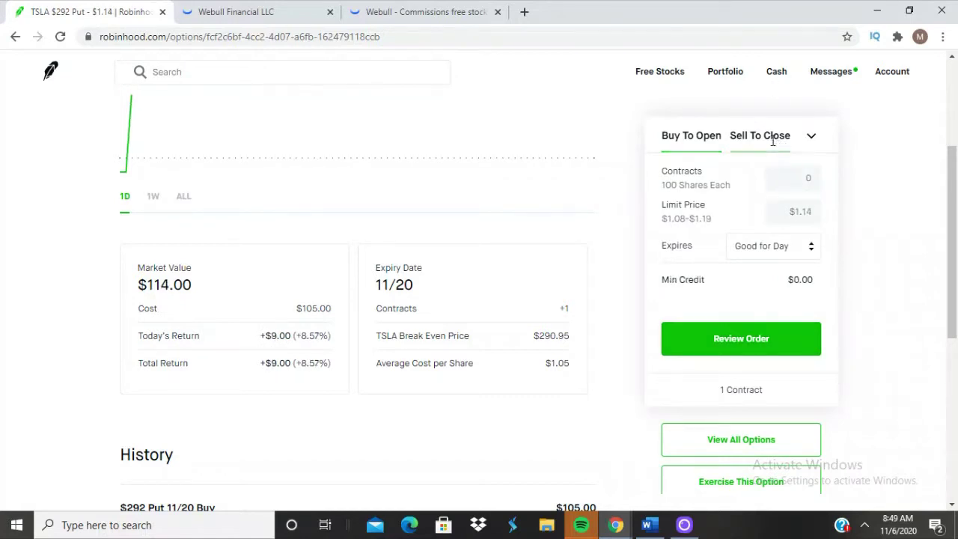
{"action": "left_click", "coordinate": [802, 187]}
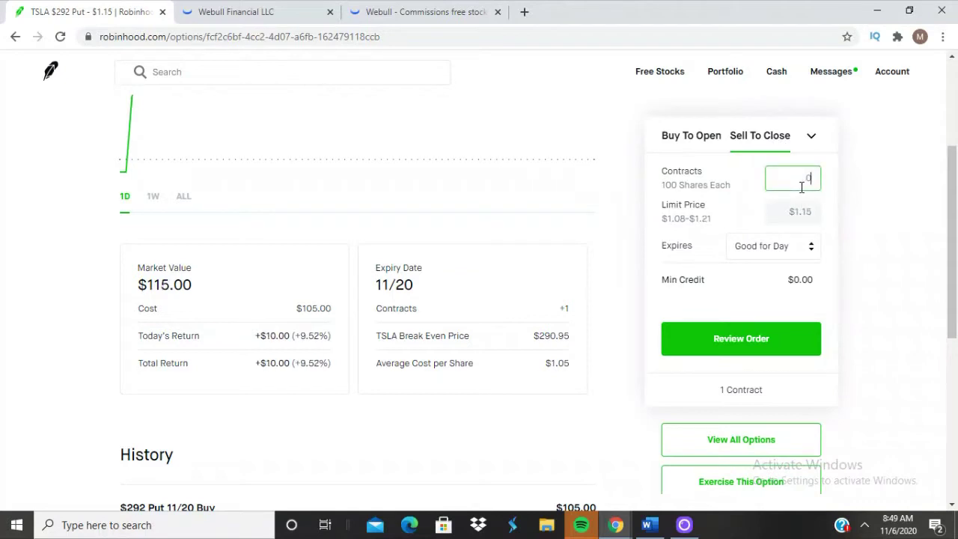
{"action": "type", "text": "1"}
{"action": "left_click", "coordinate": [871, 253]}
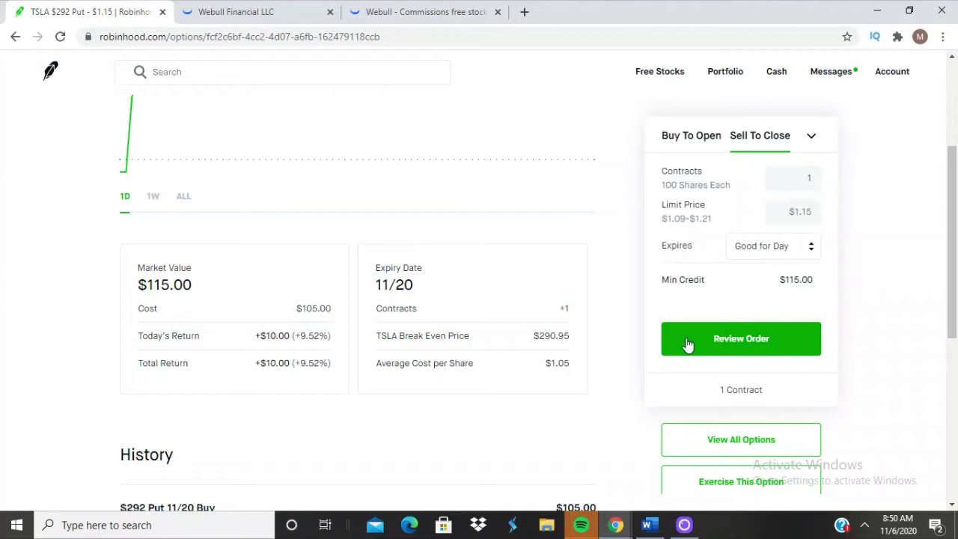
- Review and submit the sell order for the TSLA $292 Put, and dismiss the order summary
{"action": "left_click", "coordinate": [687, 343]}
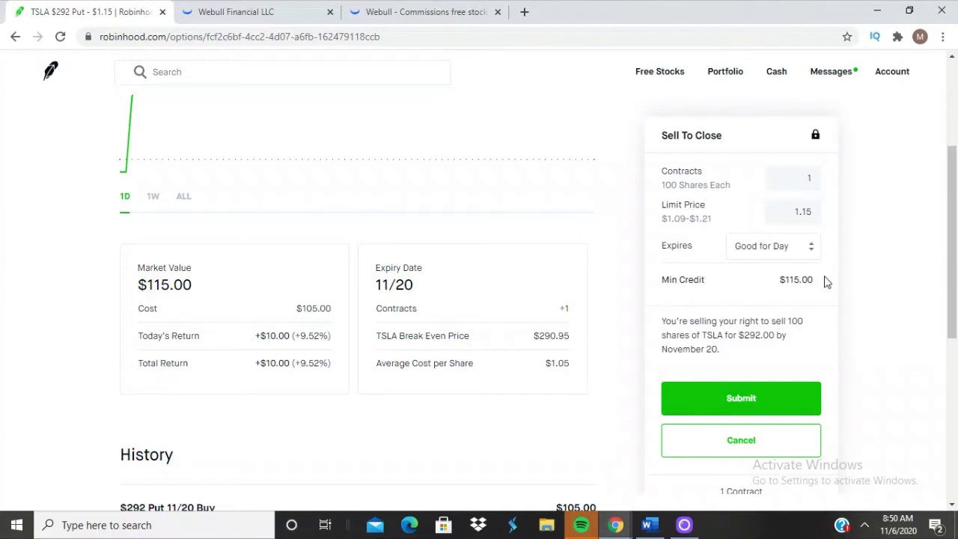
{"action": "left_click", "coordinate": [745, 402]}
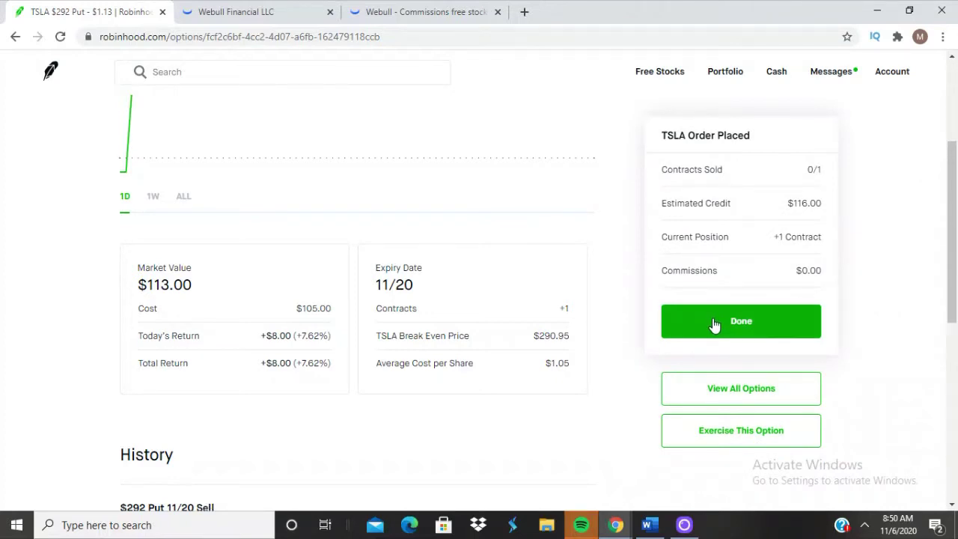
{"action": "left_click", "coordinate": [713, 324]}
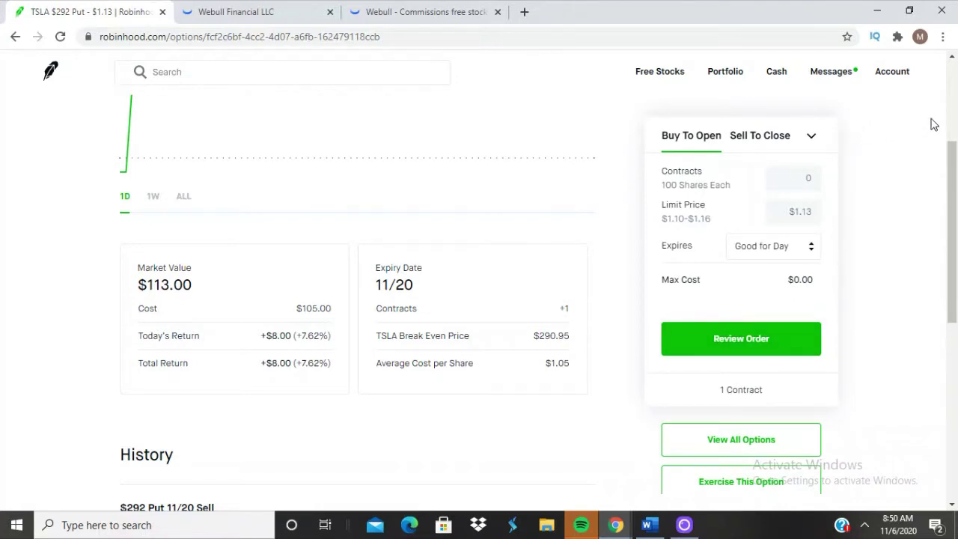
- Return to the portfolio and open the TSLA $430 Put expiring 11/6 to see its position details
{"action": "left_click_drag", "start_coordinate": [953, 153], "coordinate": [954, 116]}
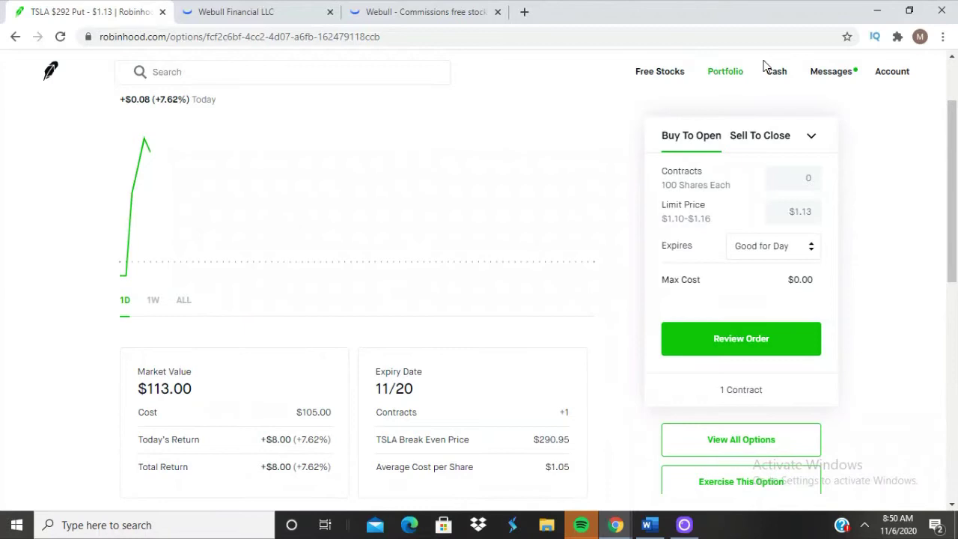
{"action": "left_click", "coordinate": [732, 81]}
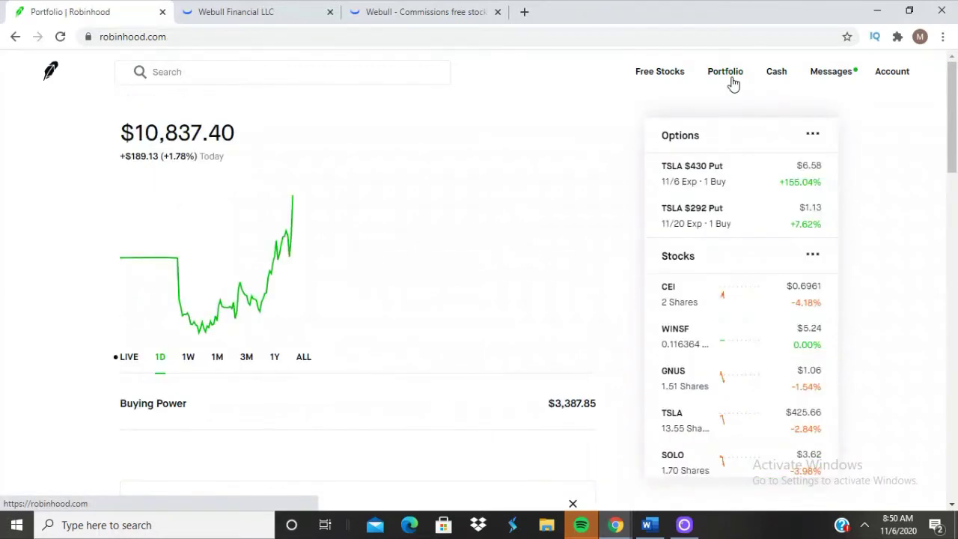
{"action": "left_click", "coordinate": [764, 175]}
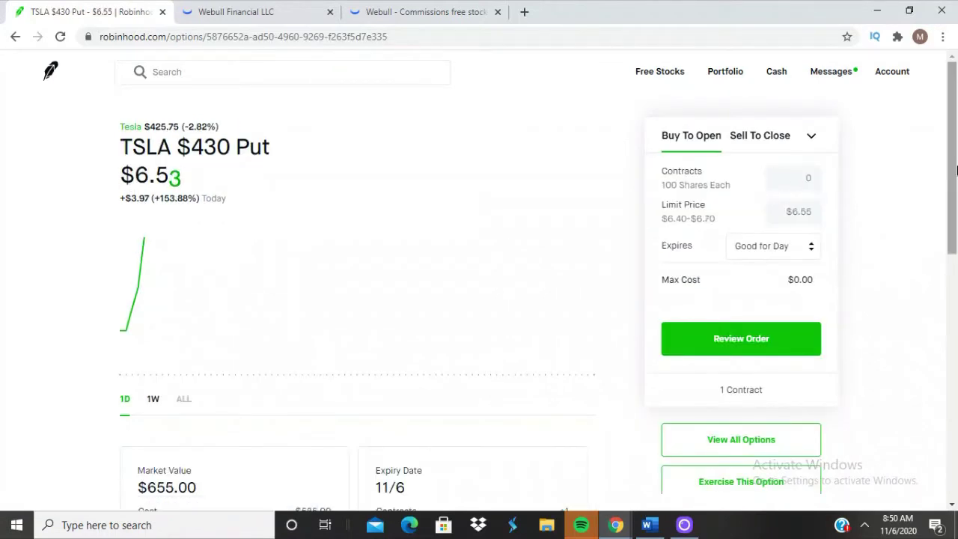
{"action": "scroll", "coordinate": [761, 175], "scroll_direction": "down", "scroll_amount": 1}
{"action": "scroll", "coordinate": [956, 246], "scroll_direction": "down", "scroll_amount": 2}
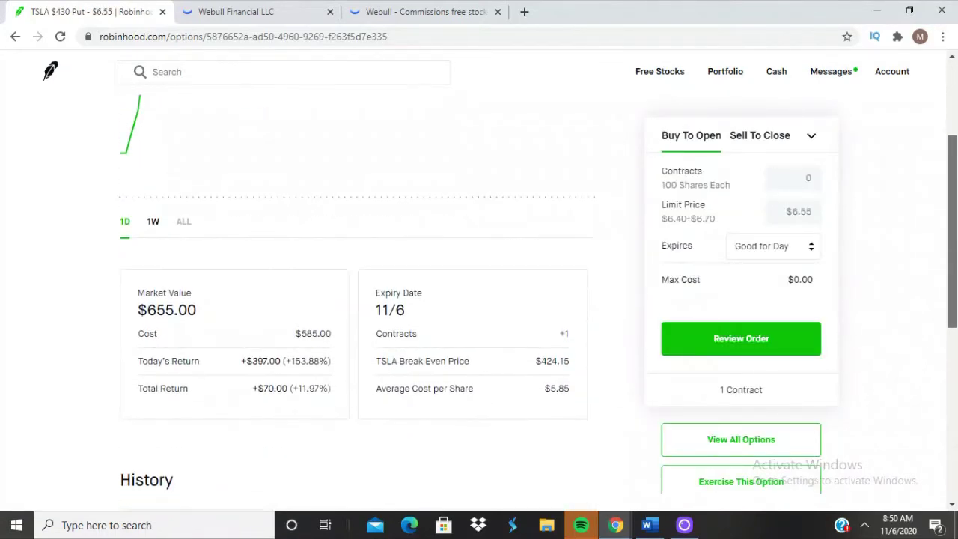
- Set up a Sell To Close order for 1 contract of the TSLA $430 Put and request its review
{"action": "left_click", "coordinate": [757, 349]}
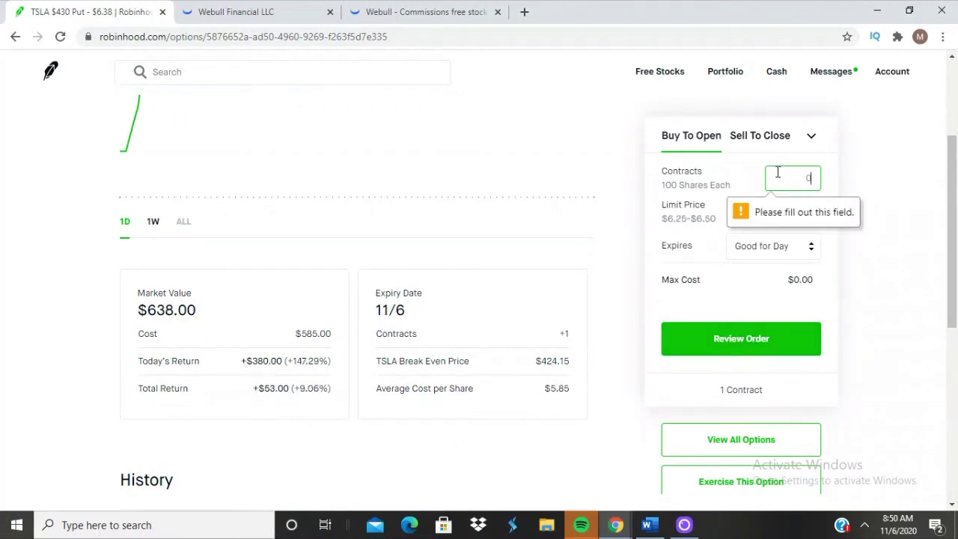
{"action": "left_click", "coordinate": [771, 150]}
{"action": "left_click_drag", "start_coordinate": [770, 151], "coordinate": [804, 179]}
{"action": "left_click", "coordinate": [808, 179]}
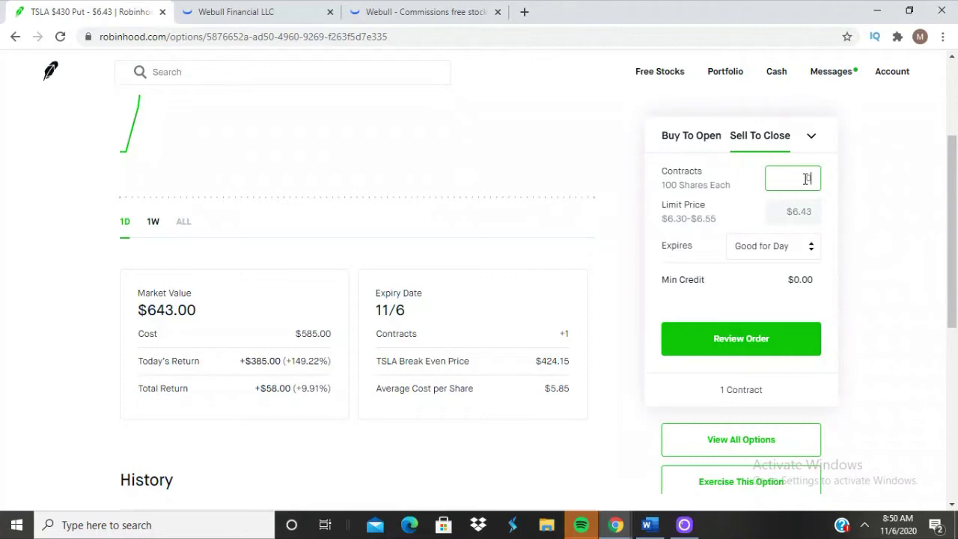
{"action": "type", "text": "1"}
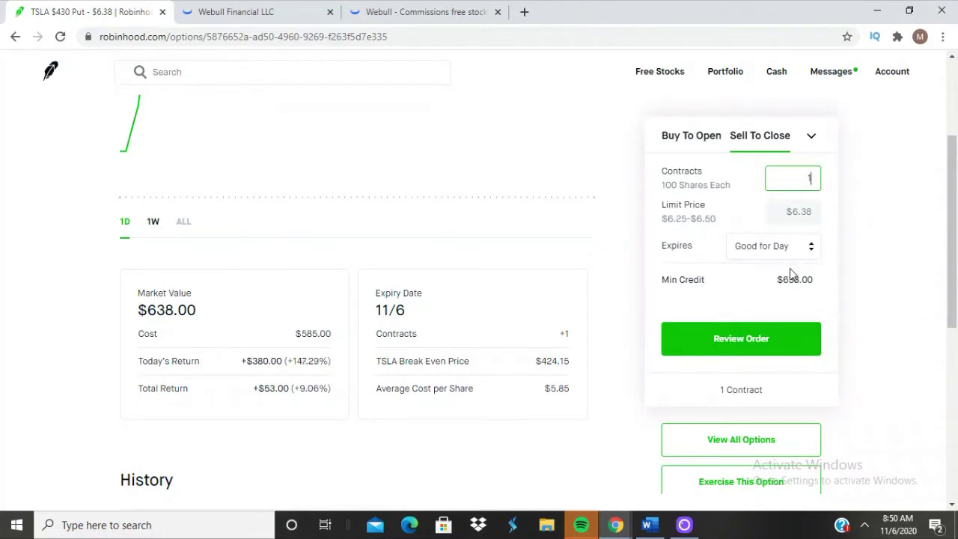
{"action": "left_click", "coordinate": [749, 338]}
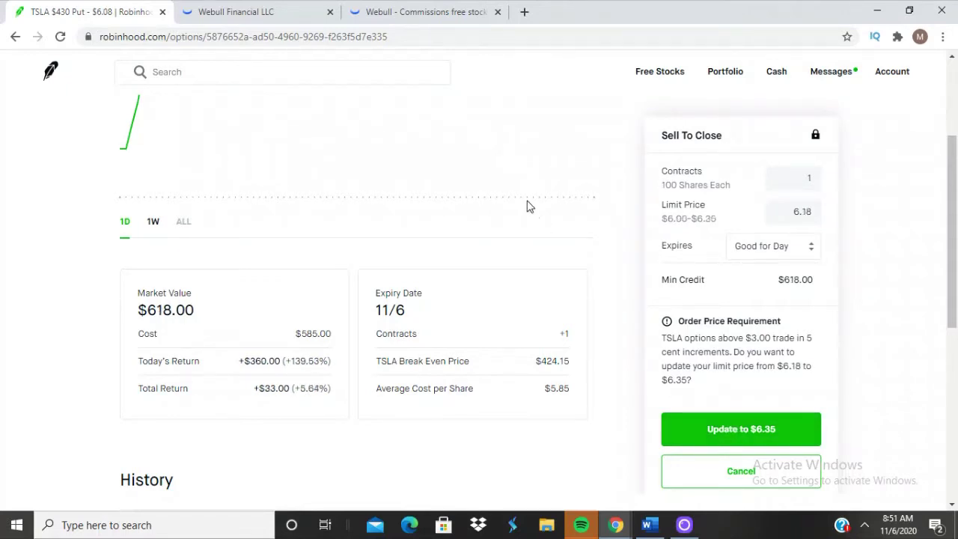
- Check the one-minute TSLA price chart in Webull and return to the pending Robinhood sell order
{"action": "left_click", "coordinate": [222, 16]}
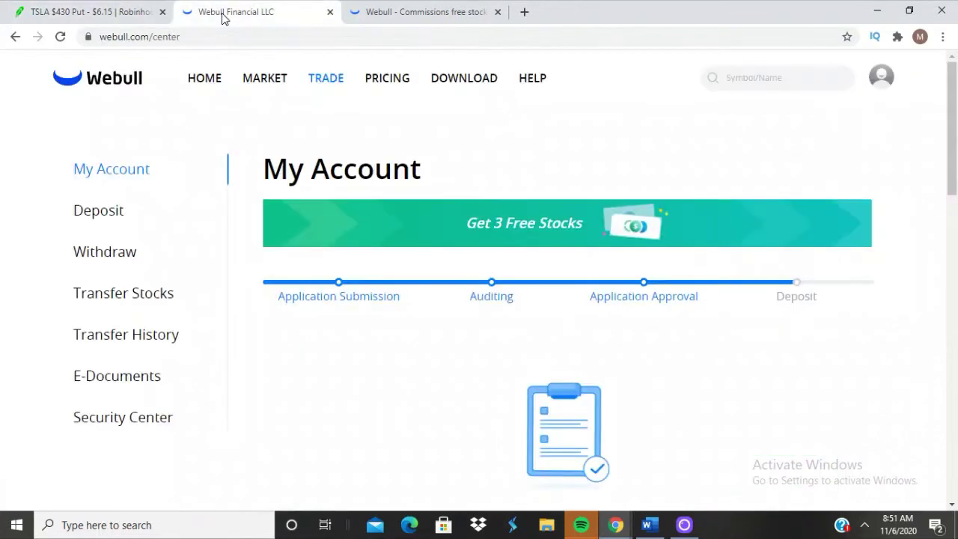
{"action": "left_click", "coordinate": [355, 13]}
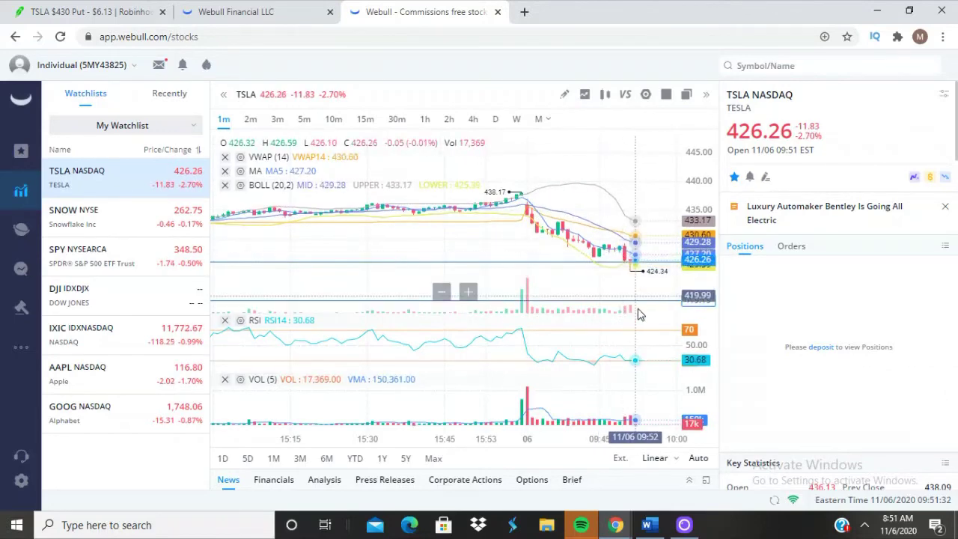
{"action": "left_click", "coordinate": [77, 12]}
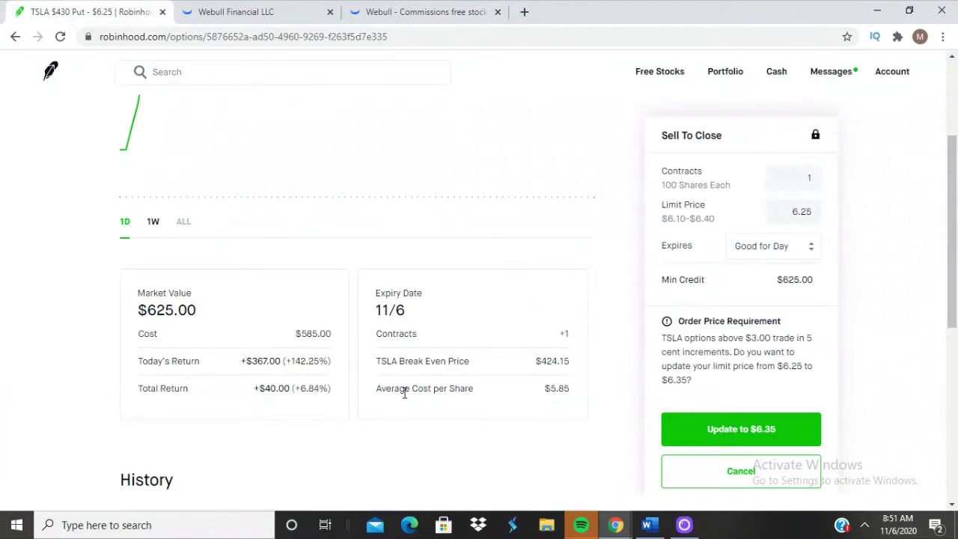
- Update the sell order's limit price to $6.35, review the order, and back out without submitting it
{"action": "left_click", "coordinate": [700, 437]}
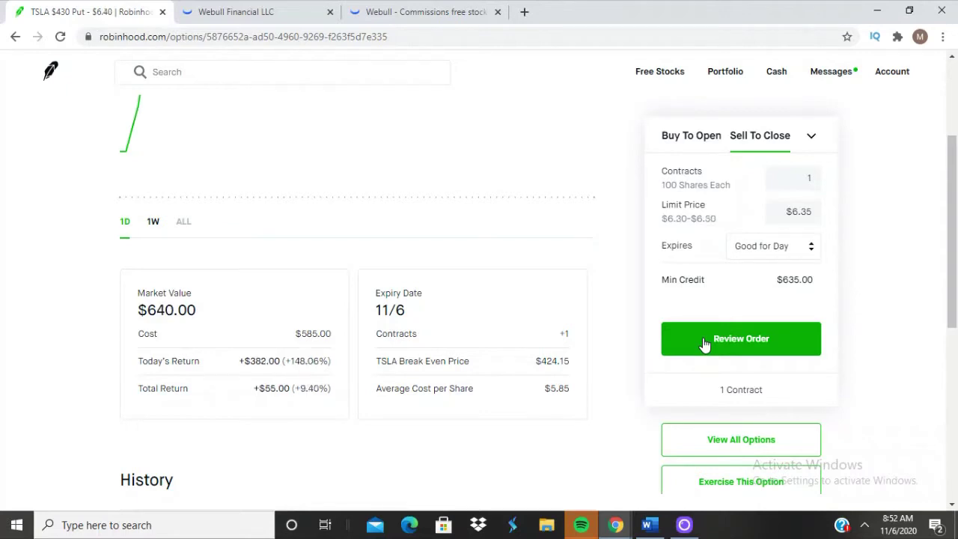
{"action": "left_click", "coordinate": [704, 343]}
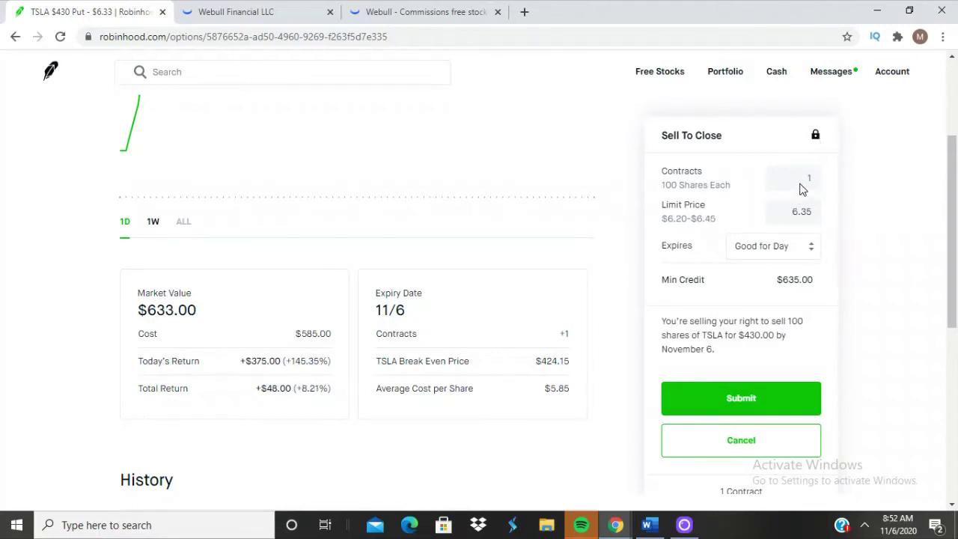
{"action": "left_click", "coordinate": [745, 450]}
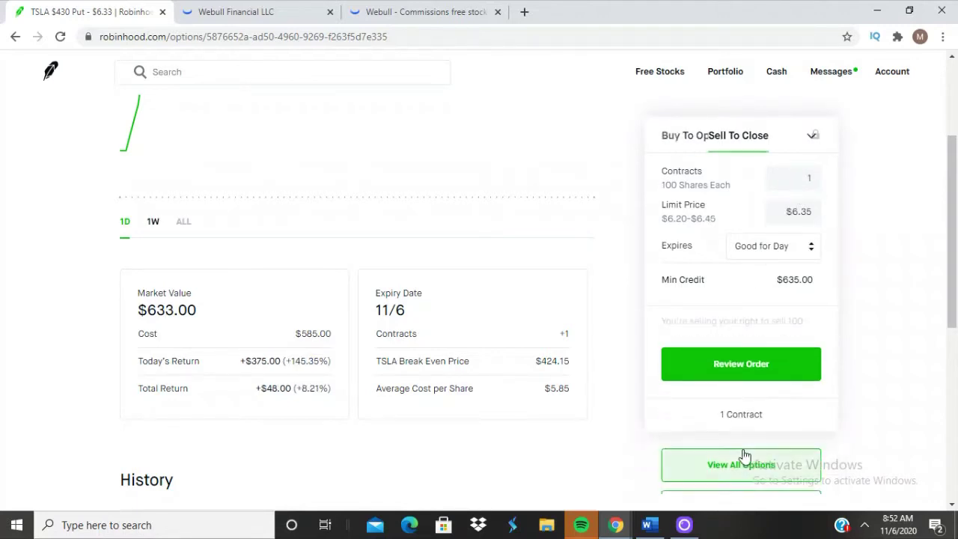
- Clear the contract quantity of the TSLA $430 Put sell order and re-enter it as 1
{"action": "left_click", "coordinate": [811, 177]}
{"action": "key", "text": "BackSpace"}
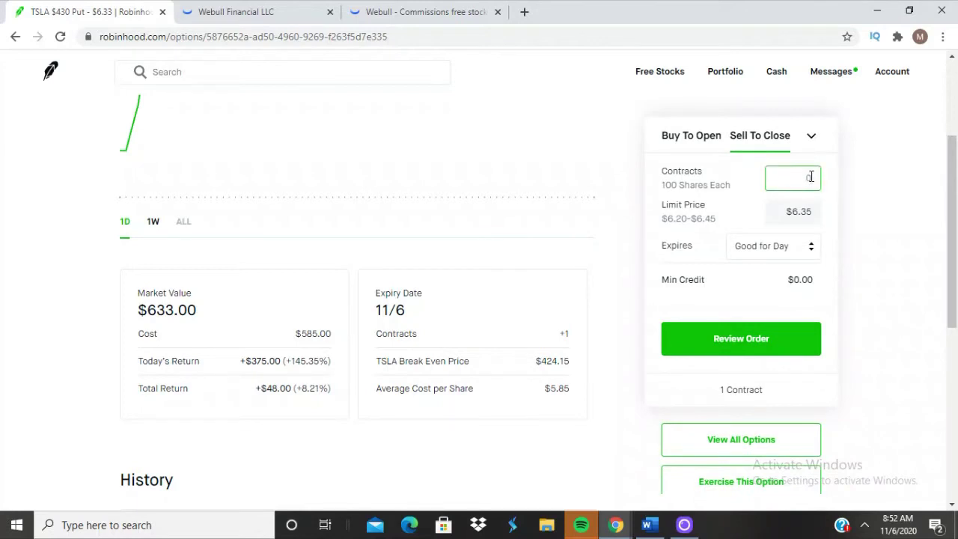
{"action": "type", "text": "1"}
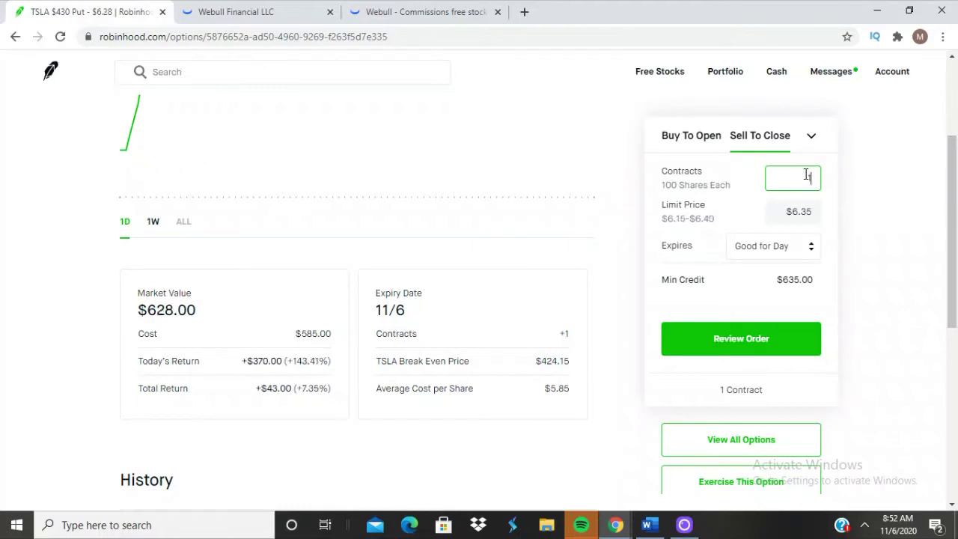
{"action": "key", "text": "BackSpace"}
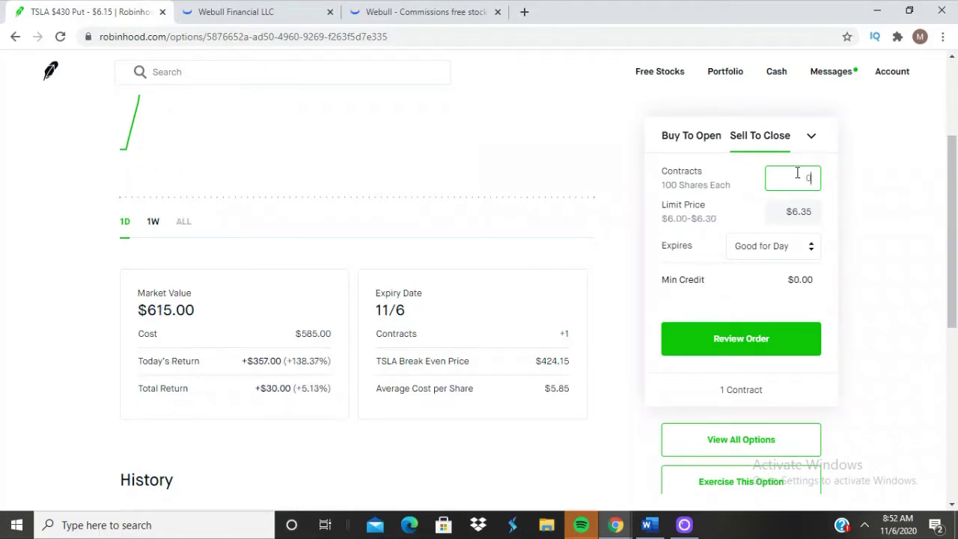
{"action": "type", "text": "1"}
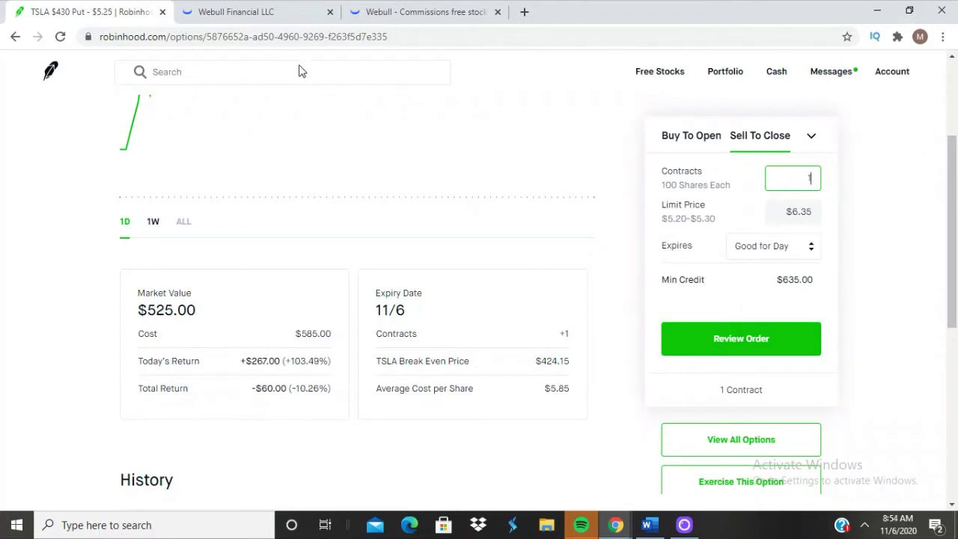
- Switch to Webull's stock charts to check TSLA's current price movement
{"action": "left_click", "coordinate": [252, 19]}
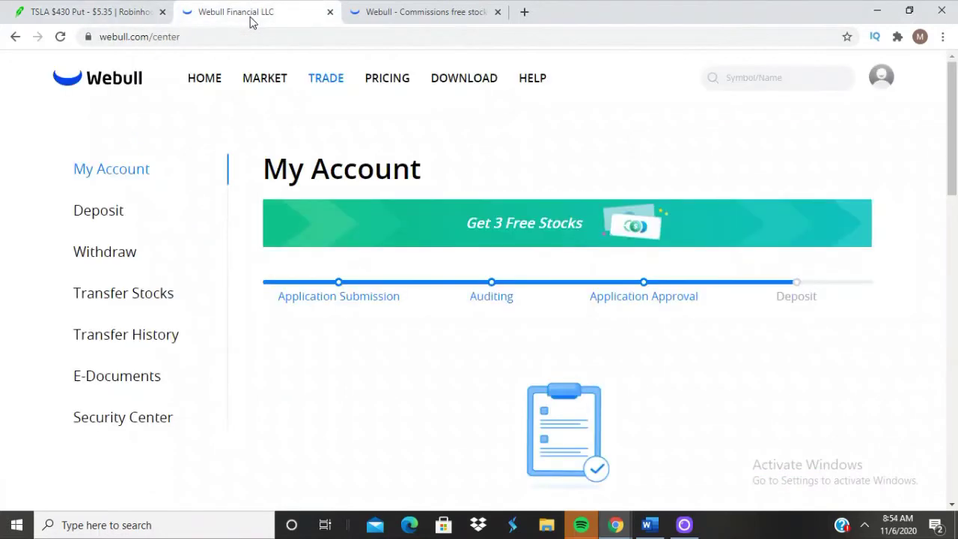
{"action": "left_click", "coordinate": [417, 17]}
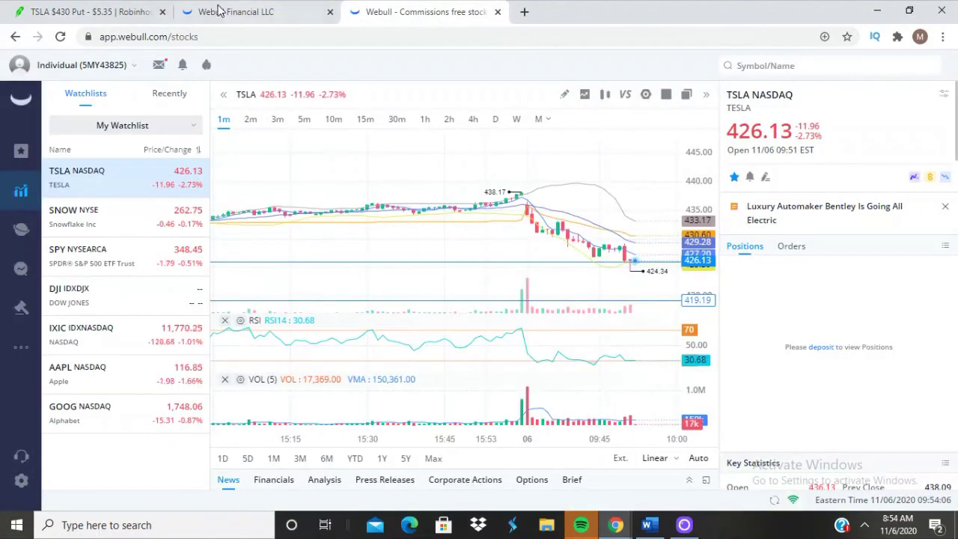
- Return from Webull to the TSLA $430 Put position in Robinhood and review its market value and returns
{"action": "left_click", "coordinate": [118, 8]}
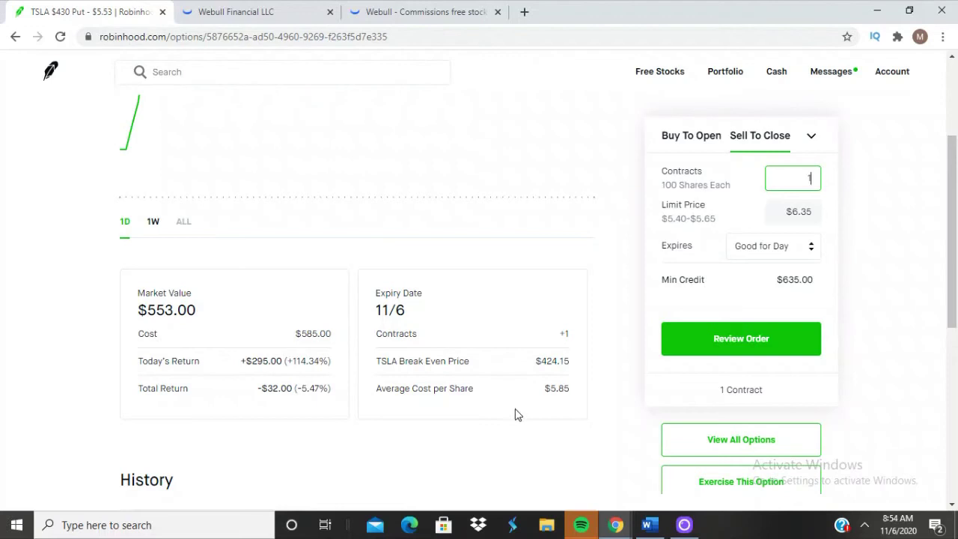
{"action": "left_click", "coordinate": [684, 528]}
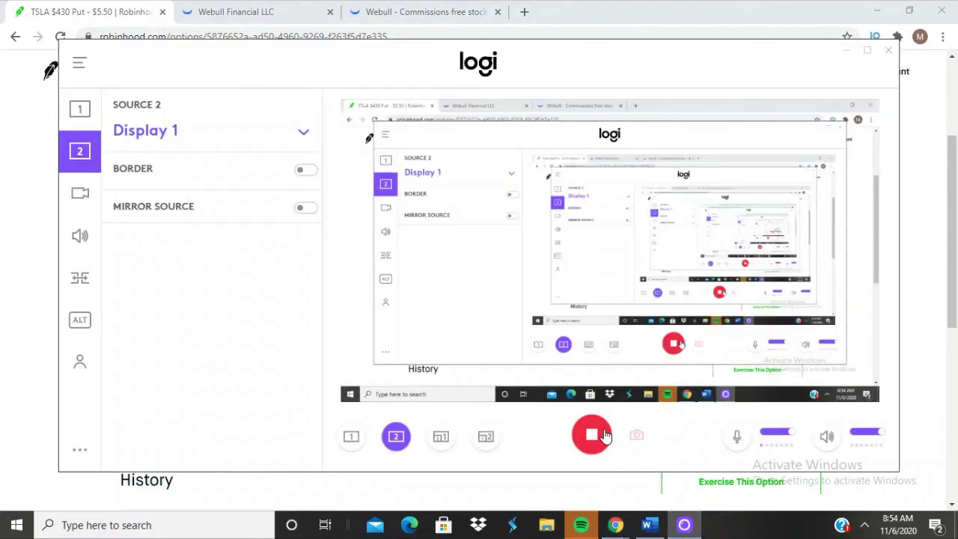
{"action": "left_click", "coordinate": [591, 435]}
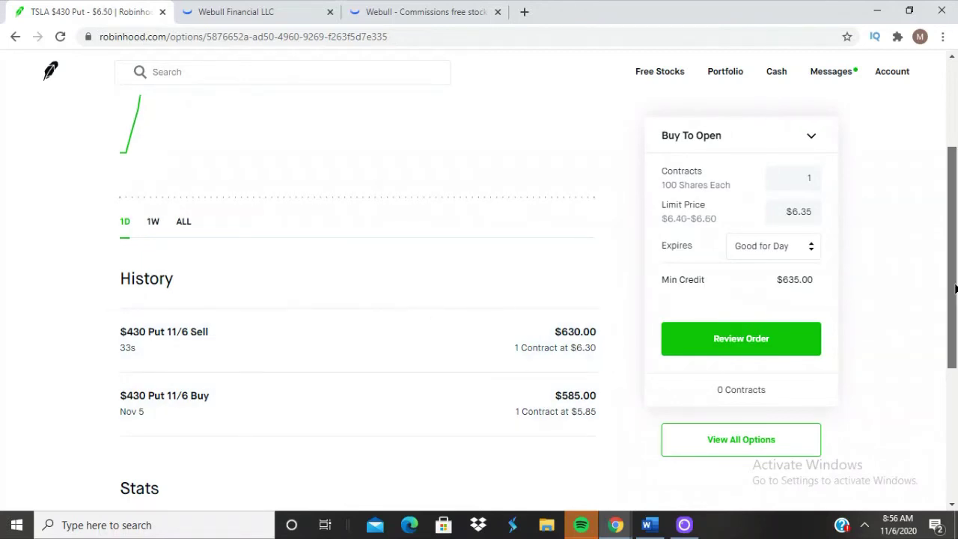
- Go from the TSLA $430 Put page to the portfolio, open the TSLA $292 Put position, and review its market value and returns
{"action": "left_click_drag", "start_coordinate": [955, 196], "coordinate": [955, 112]}
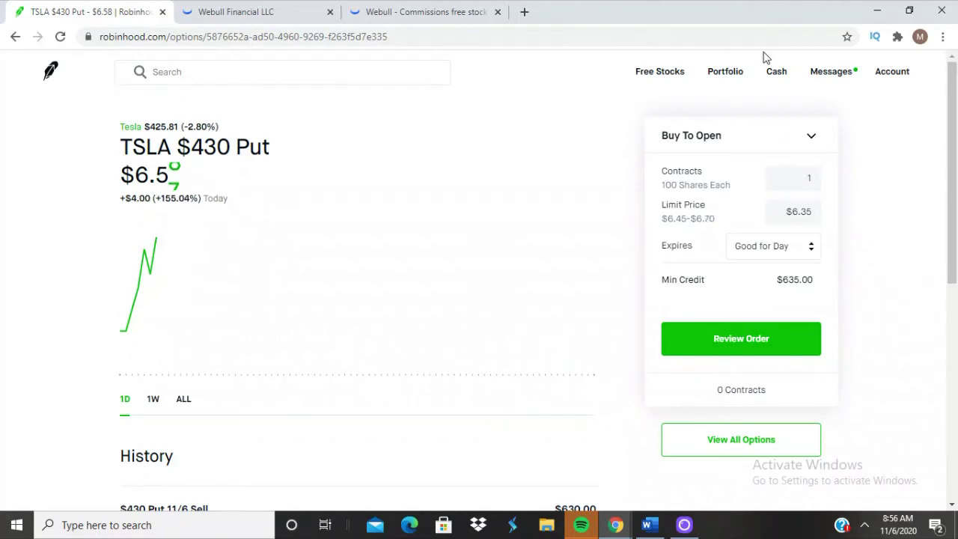
{"action": "left_click", "coordinate": [737, 74]}
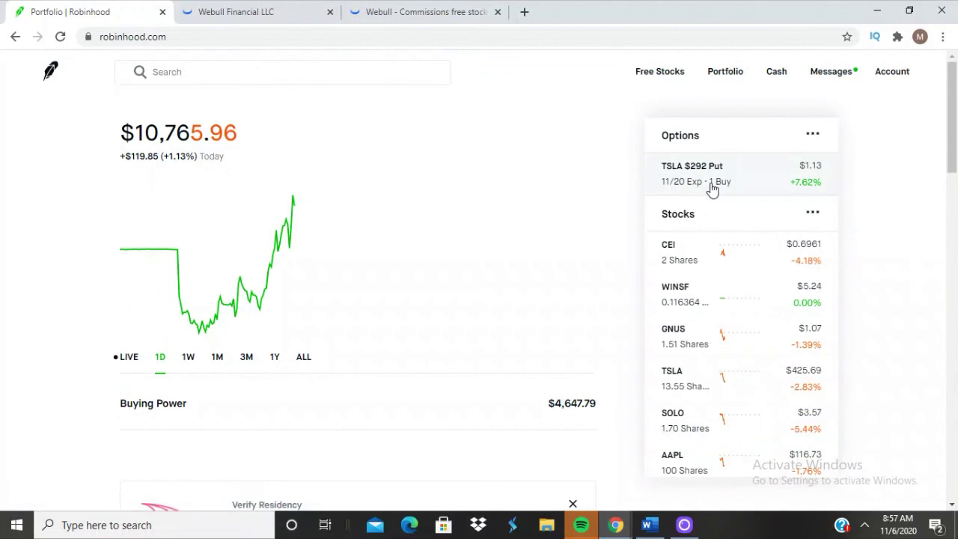
{"action": "left_click", "coordinate": [712, 189]}
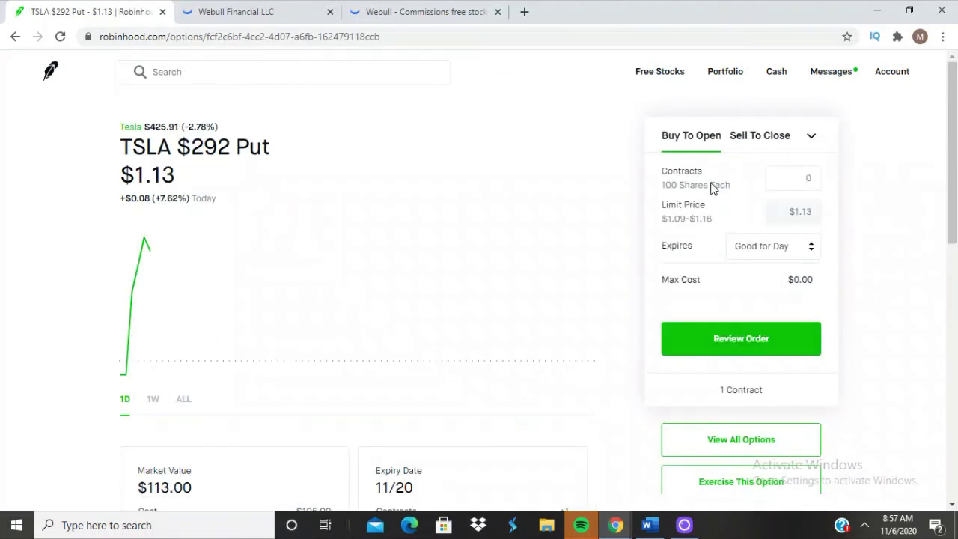
{"action": "scroll", "coordinate": [712, 189], "scroll_direction": "down", "scroll_amount": 4}
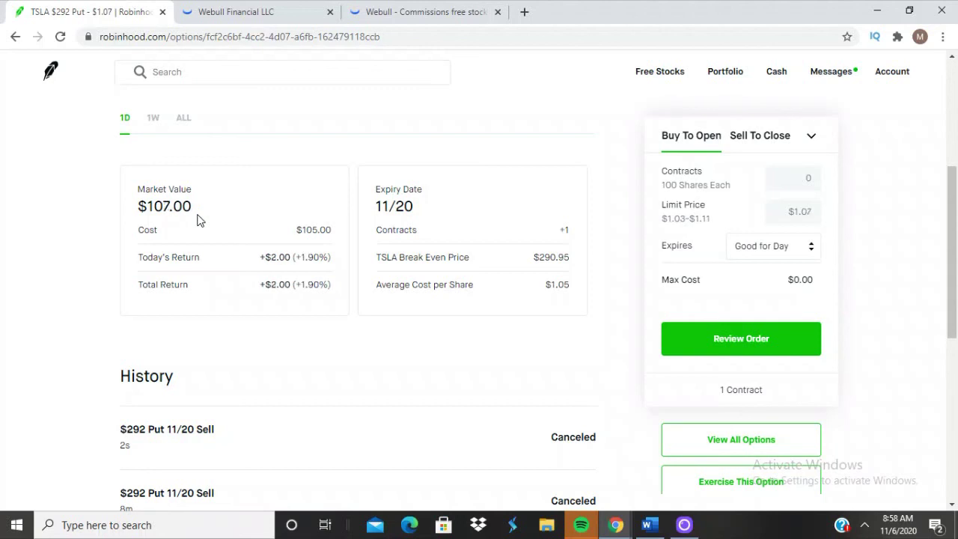
- Check TSLA's price in Webull, and return to Robinhood to view the TSLA $292 Put's order history and price chart
{"action": "left_click", "coordinate": [408, 11]}
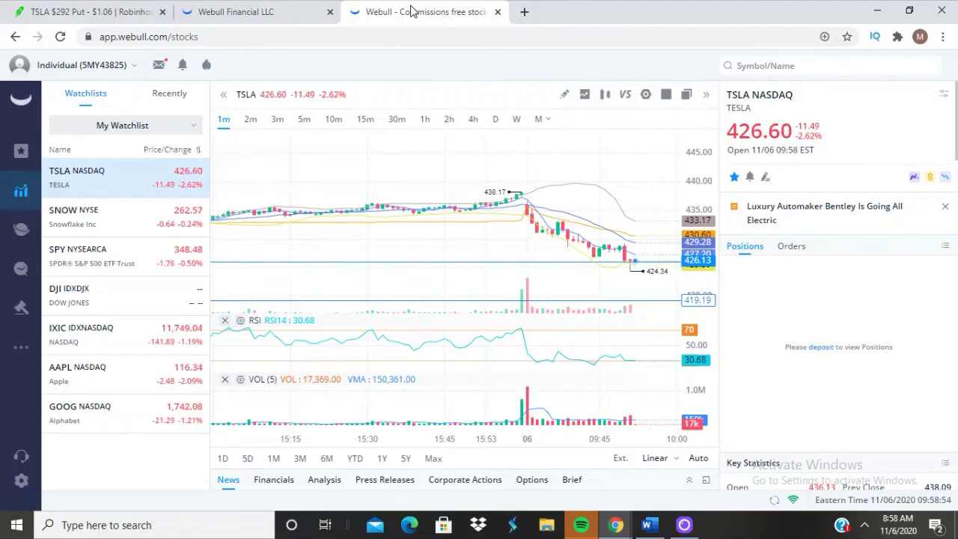
{"action": "left_click", "coordinate": [91, 7]}
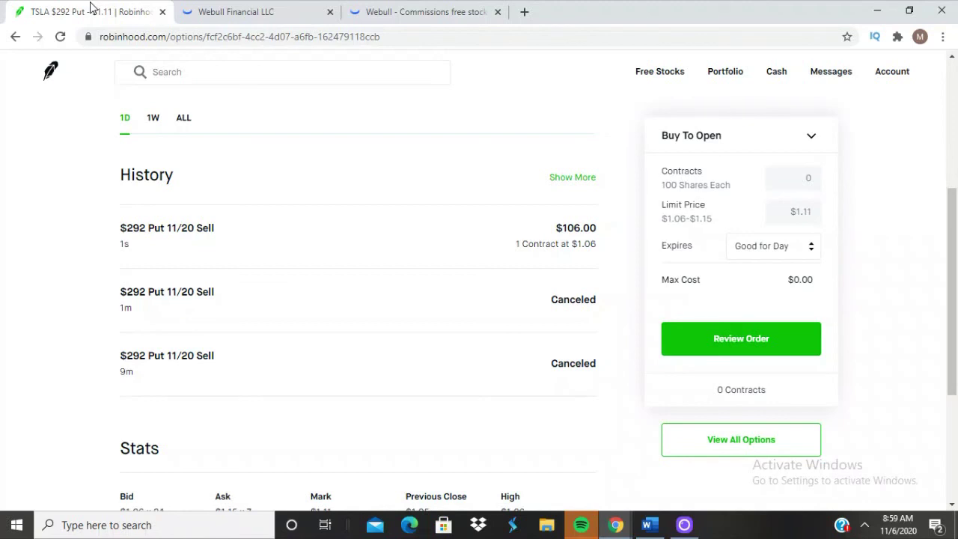
{"action": "scroll", "coordinate": [358, 299], "scroll_direction": "up", "scroll_amount": 2}
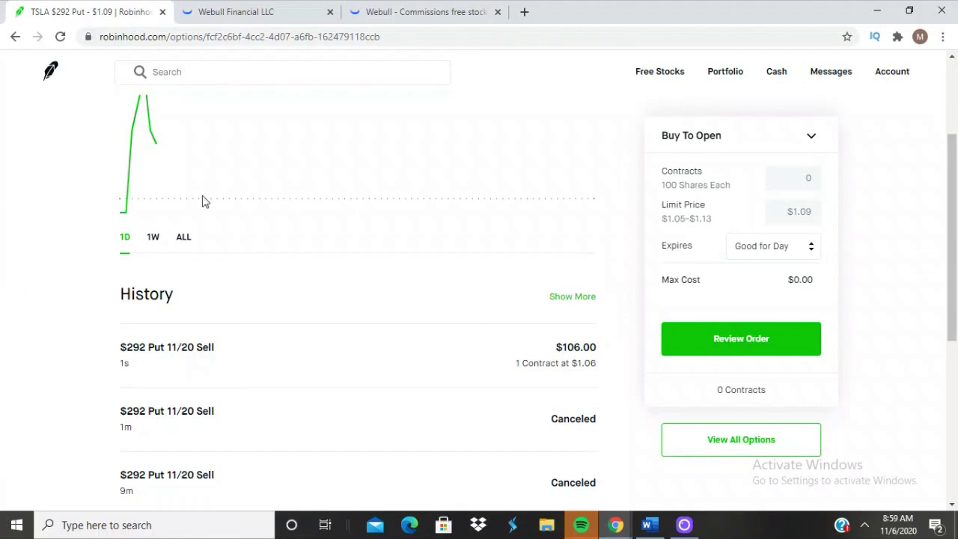
{"action": "left_click", "coordinate": [682, 525]}
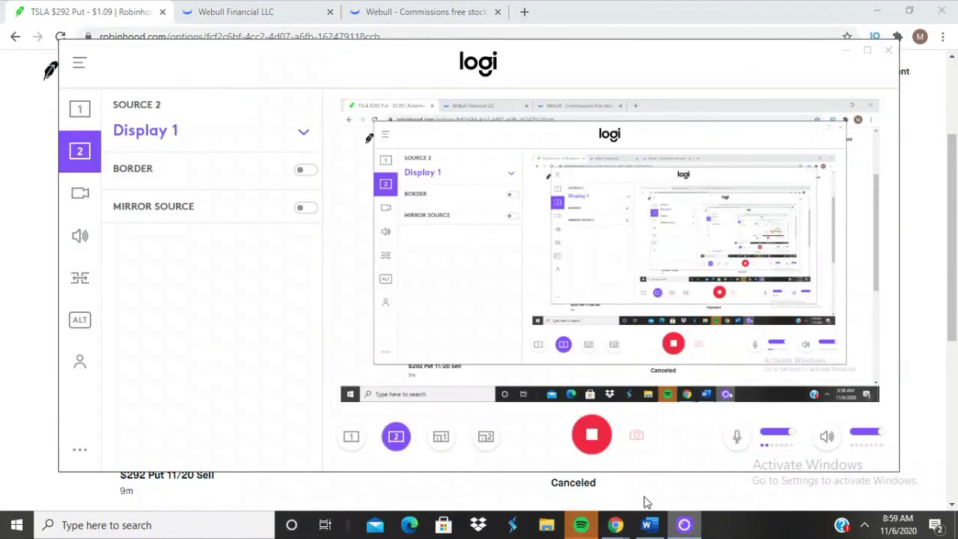